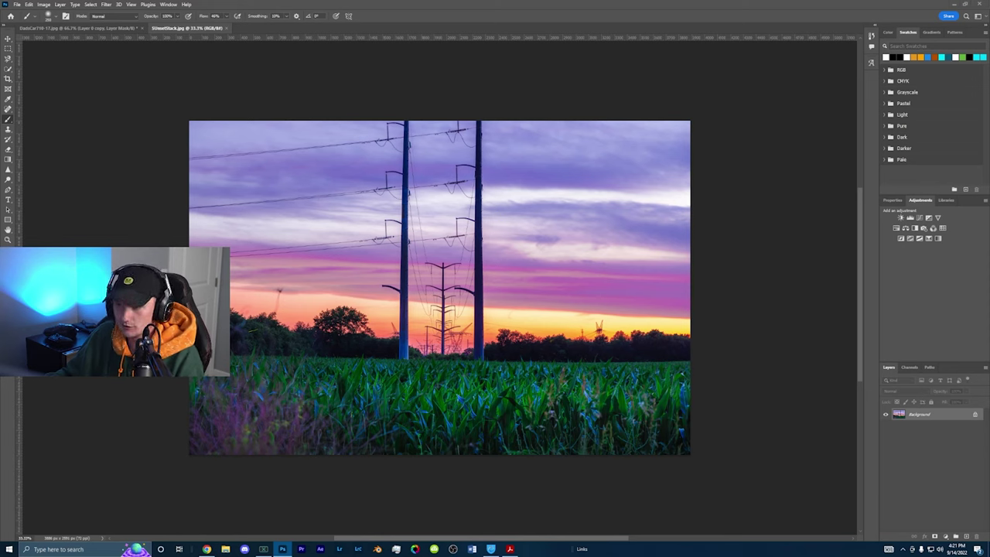
Unlock the Background layer as Layer 0 and duplicate it to Layer 0 copy.
left_click(975, 414)
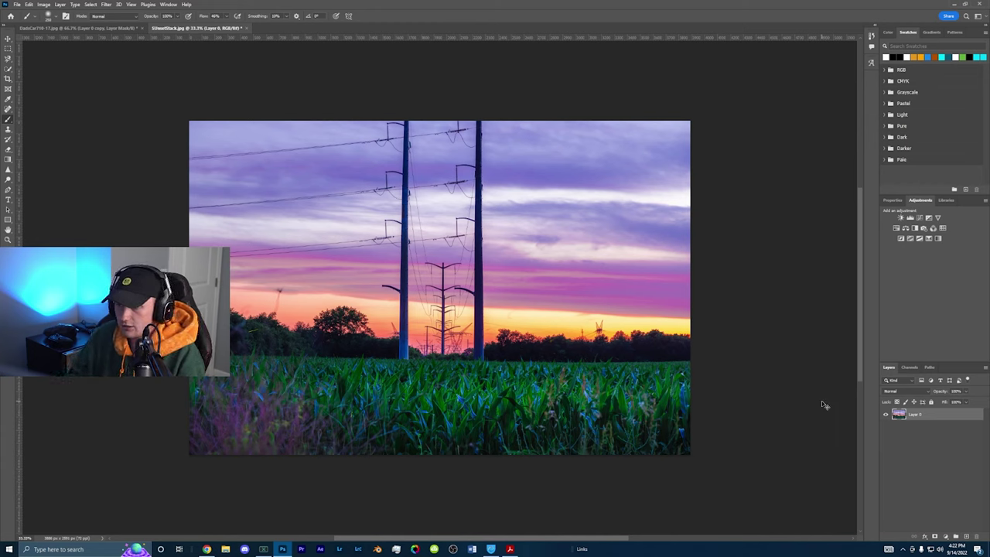
key("ctrl+j")
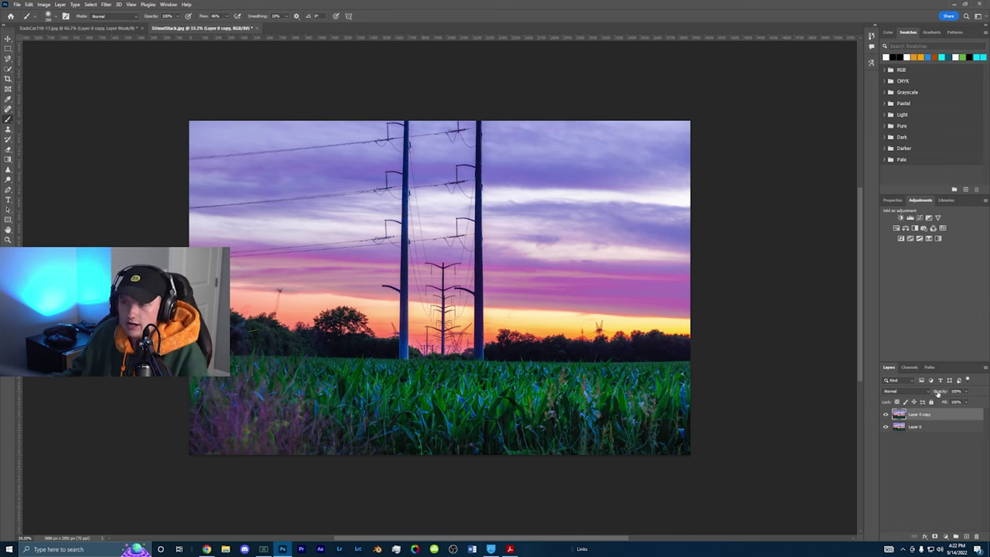
left_click(107, 4)
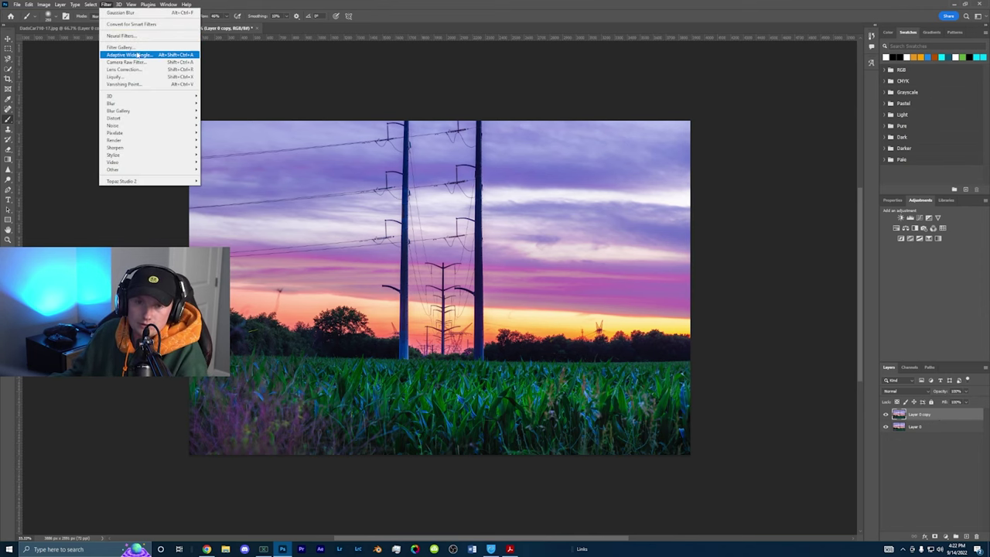
Apply a Gaussian Blur of radius 26.3 pixels to Layer 0 copy.
mouse_move(165, 104)
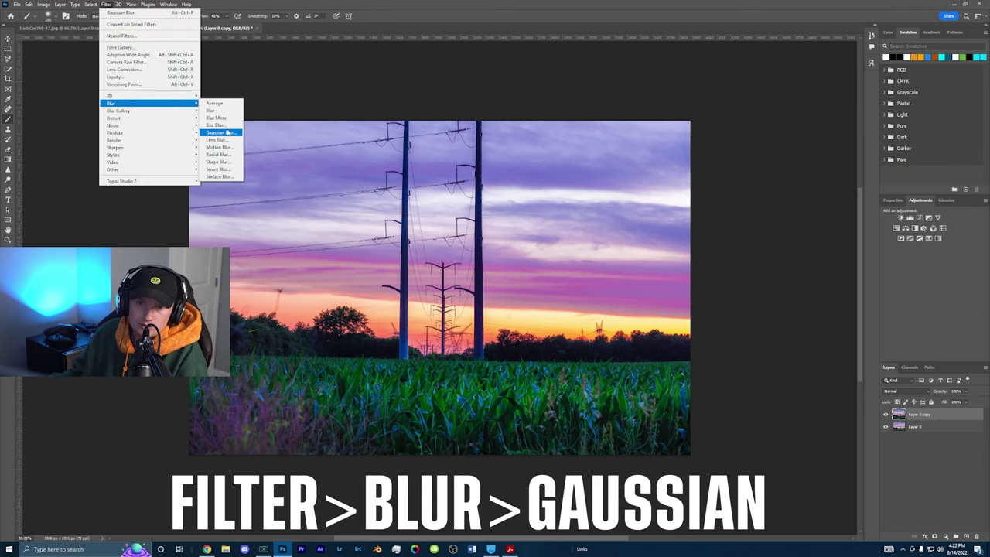
left_click(221, 133)
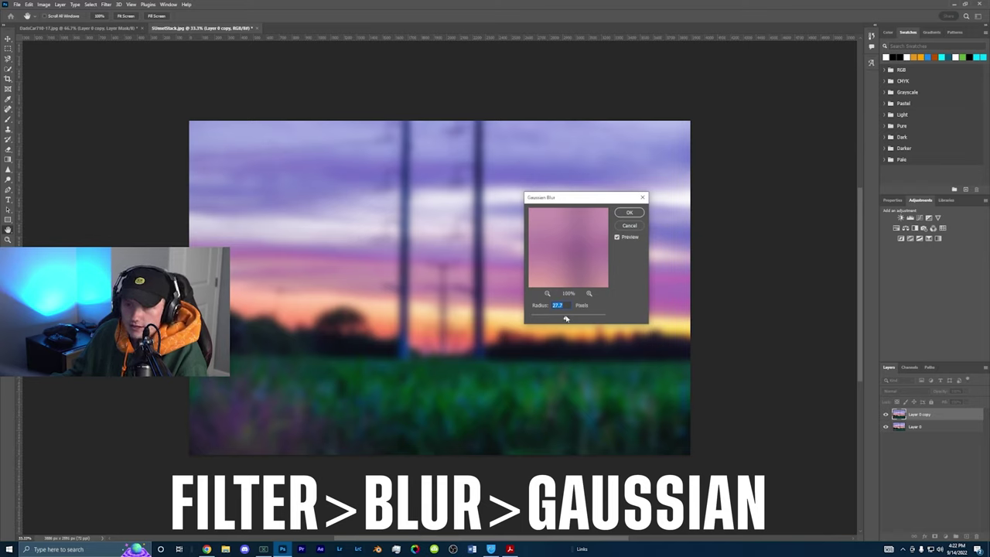
left_click_drag(566, 319, 564, 320)
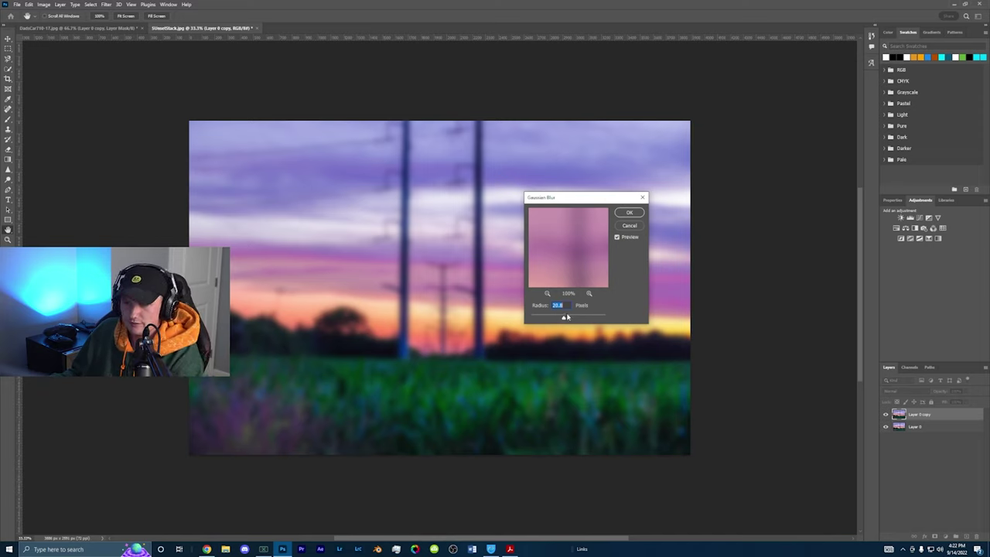
left_click_drag(565, 317, 564, 318)
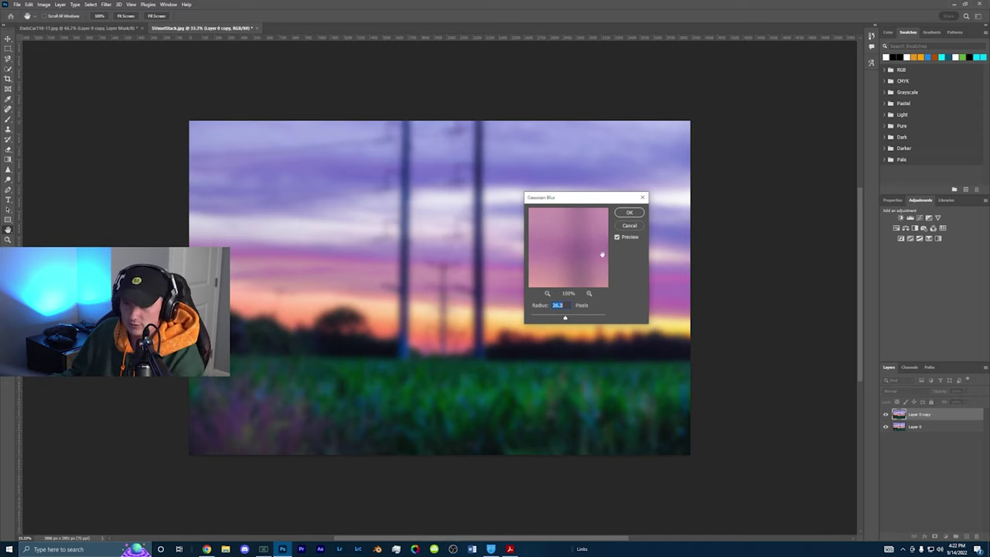
left_click(629, 213)
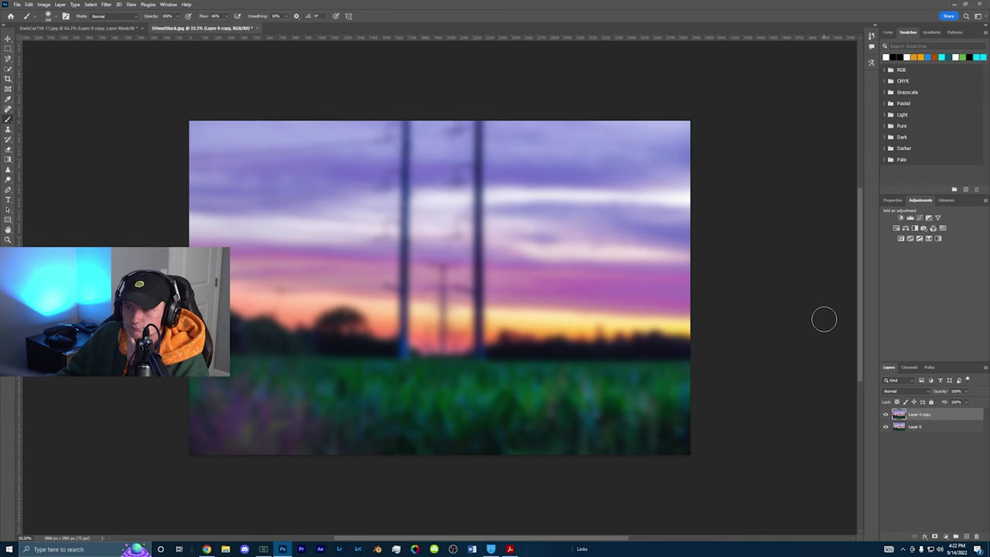
Rename the duplicate layer to 'Blur Layer'.
double_click(915, 415)
type("Blur Layer")
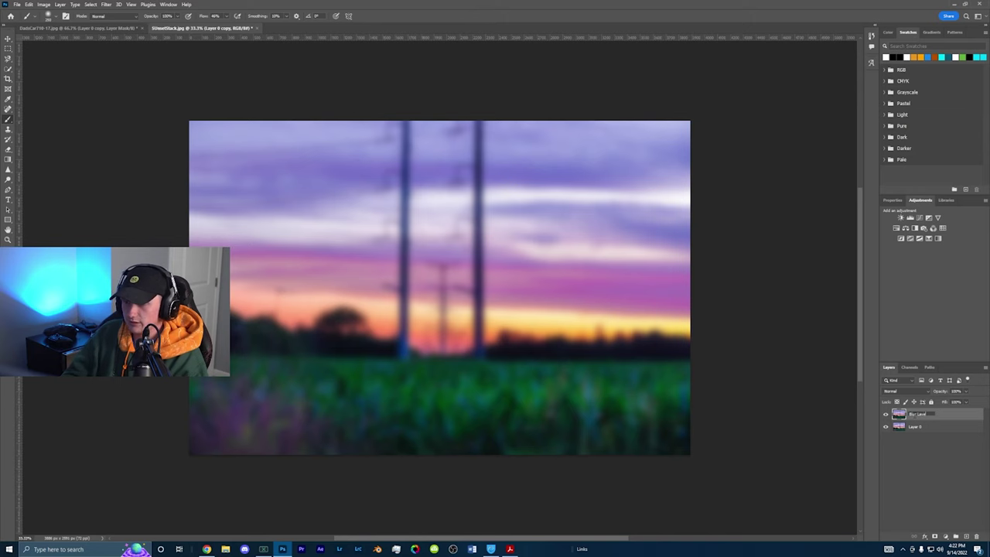
left_click(902, 401)
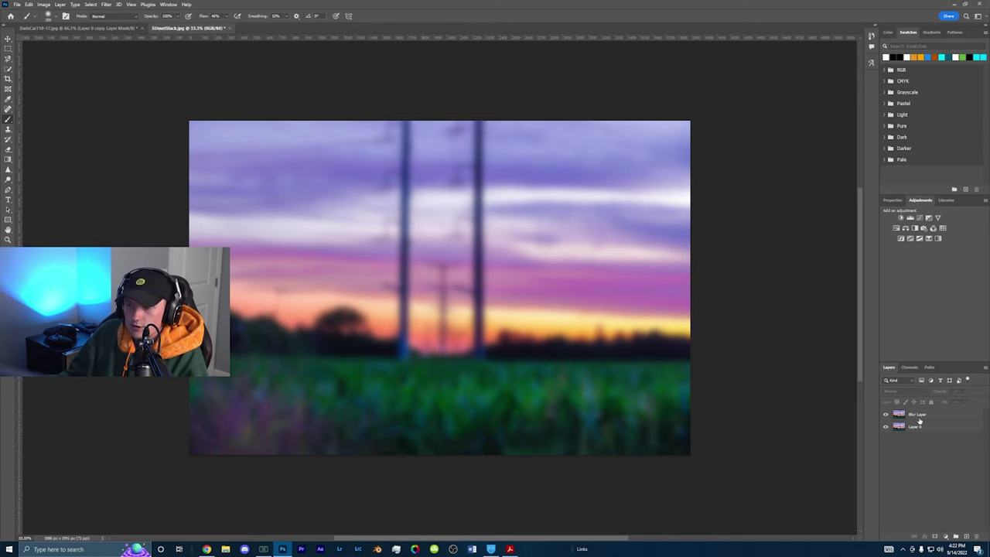
Compare with Blur Layer hidden, set it to Lighten blend mode, and add a black mask.
left_click(919, 419)
left_click(886, 415)
left_click(887, 415)
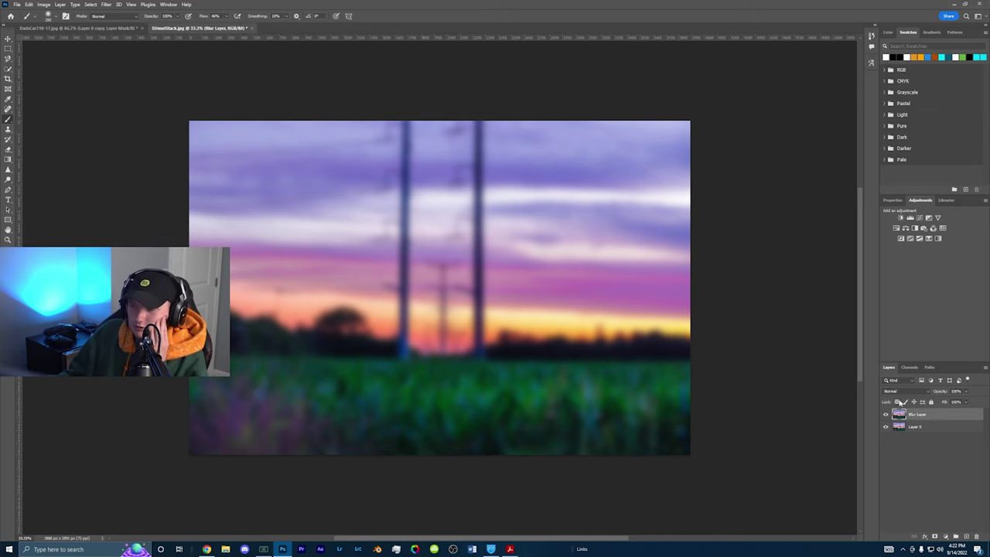
left_click(898, 394)
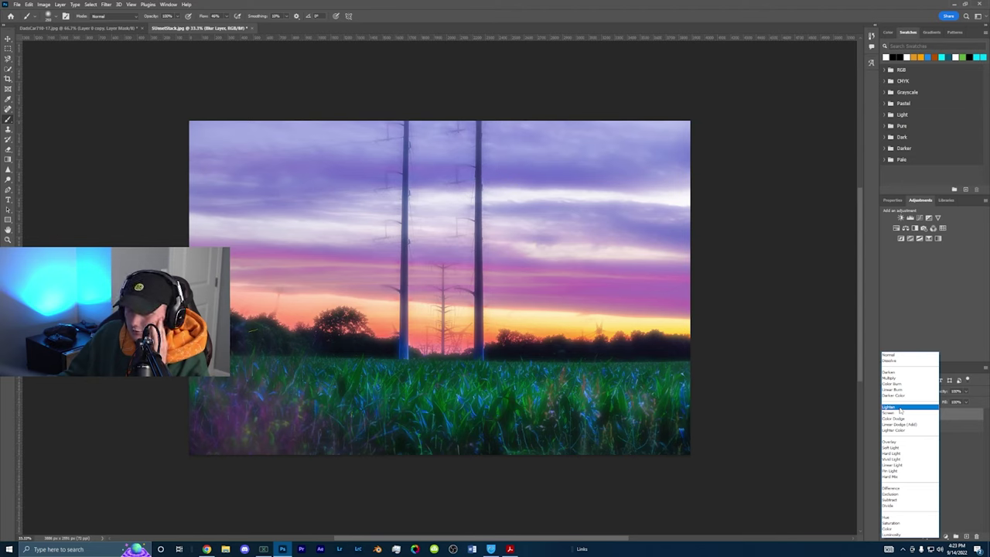
left_click(900, 408)
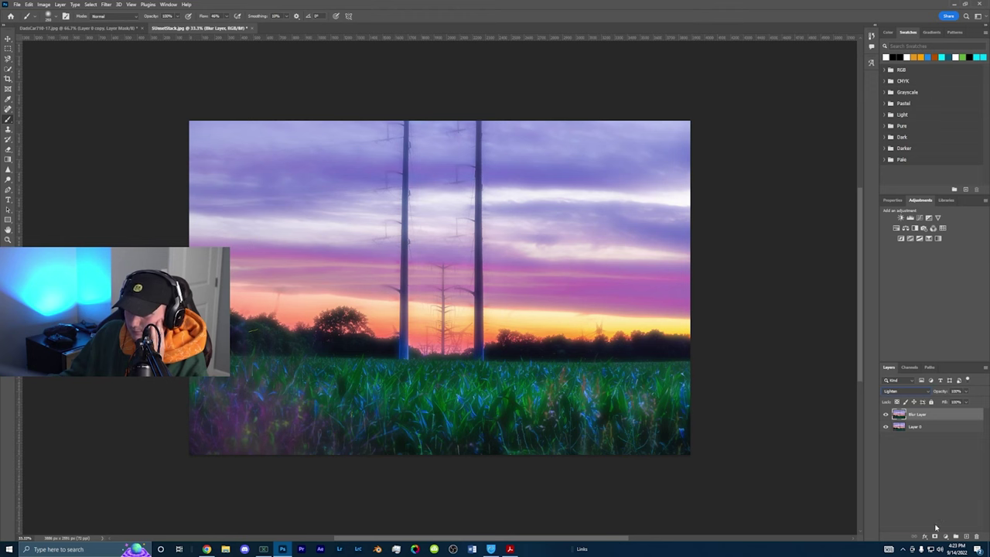
left_click(935, 535, "alt")
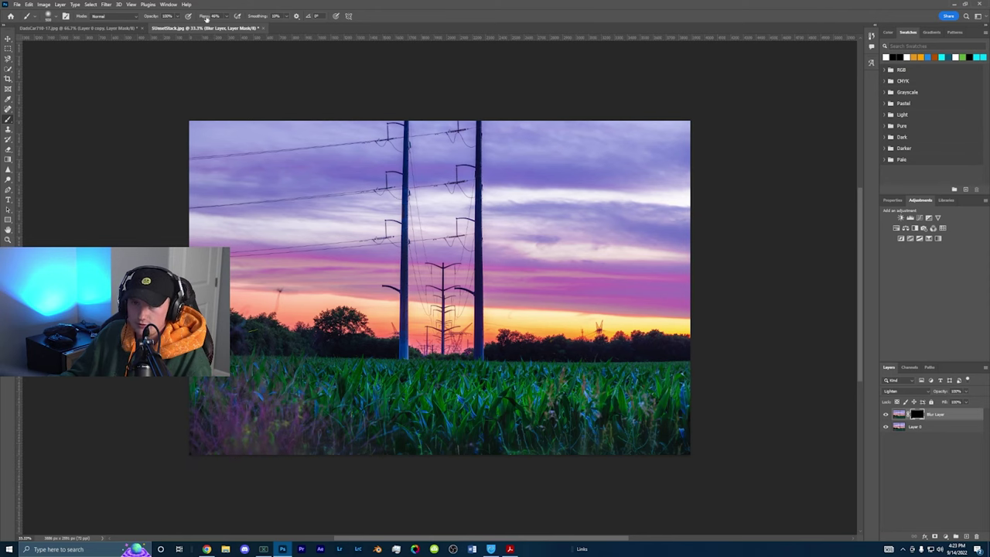
Undo the layer mask and lower the Blur Layer's opacity for a subtler glow.
left_click_drag(205, 17, 189, 24)
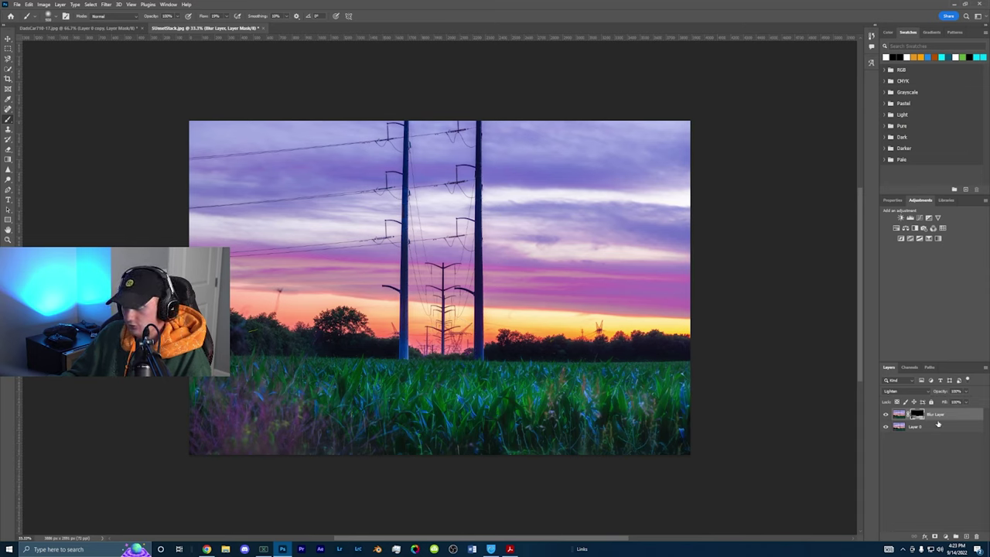
key("ctrl+z")
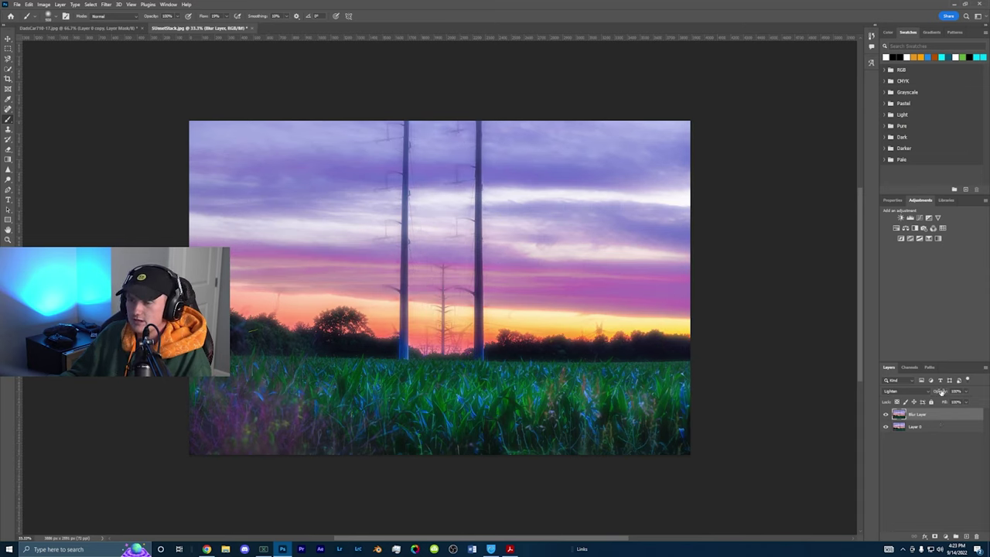
left_click_drag(940, 392, 915, 396)
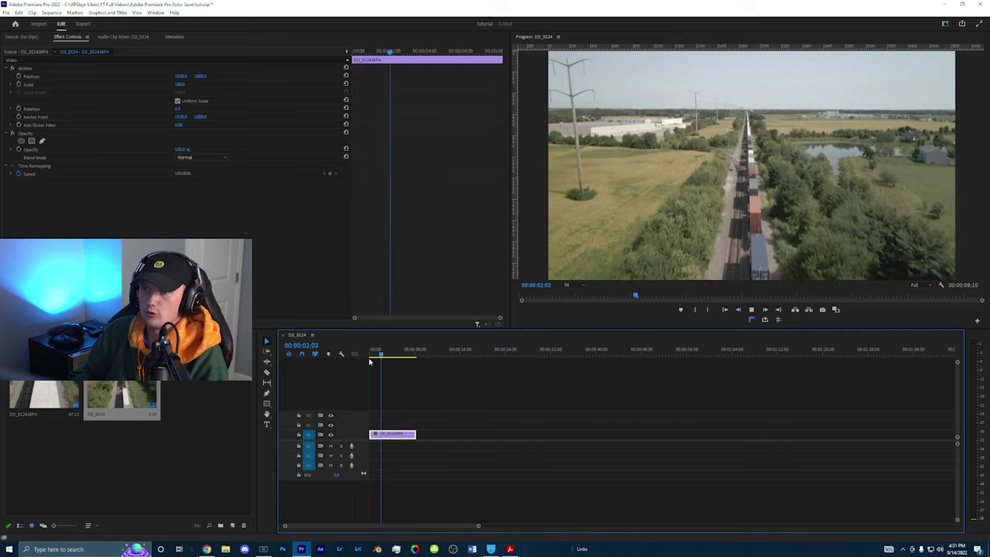
Stop playback and Alt-drag the drone clip from V1 onto V2 as a duplicate.
key("space")
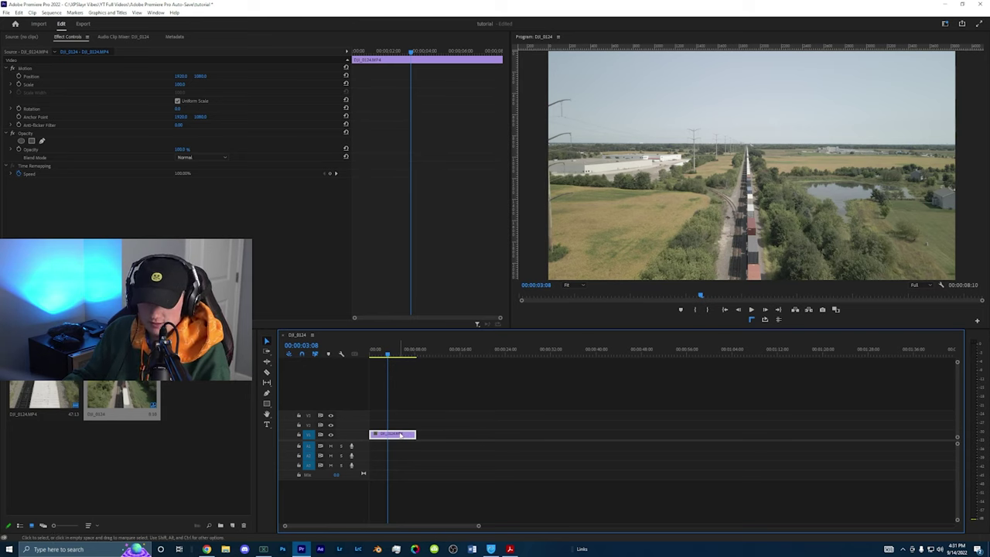
left_click_drag(400, 434, 401, 427)
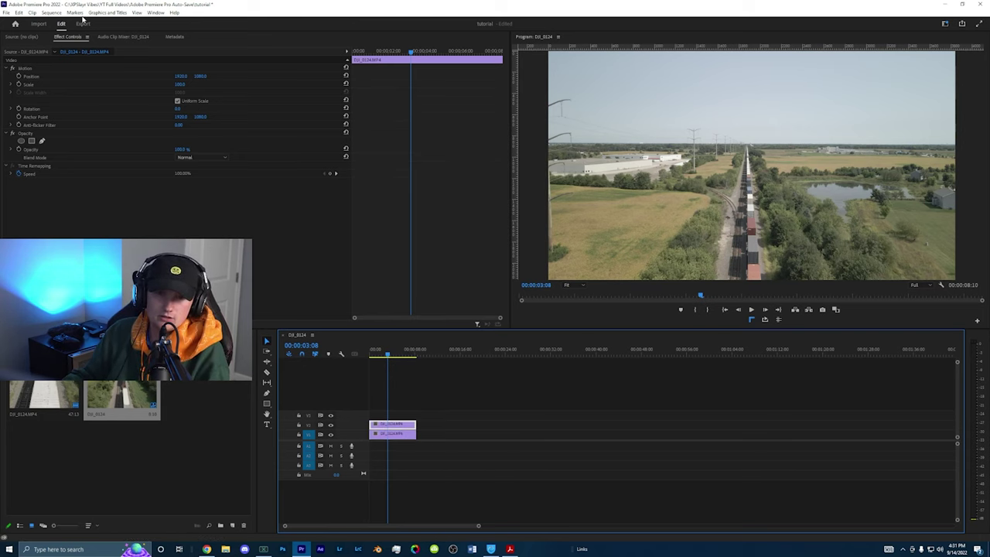
Apply Gaussian Blur to the upper V2 clip with Blurriness about 26.
key("shift+7")
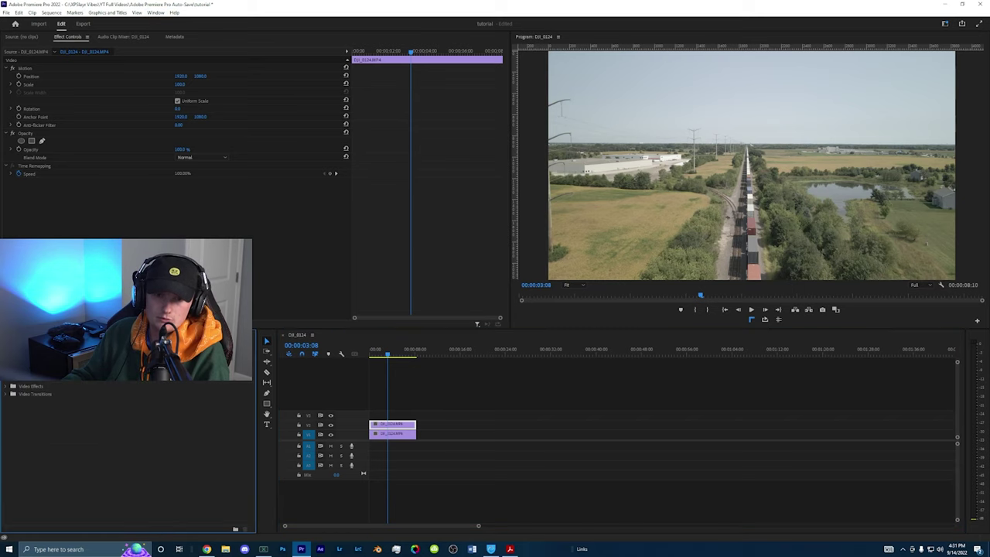
type("gaussian")
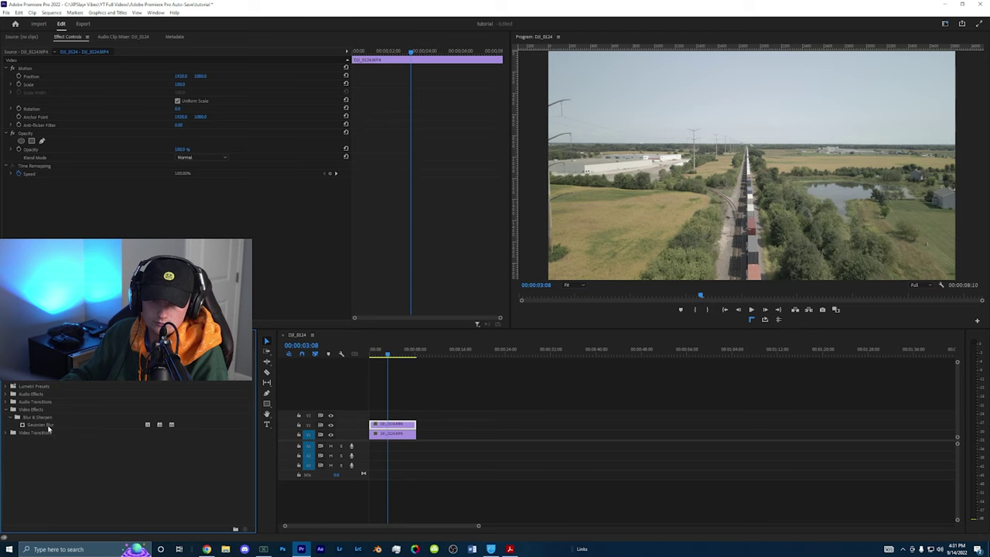
left_click_drag(48, 424, 392, 428)
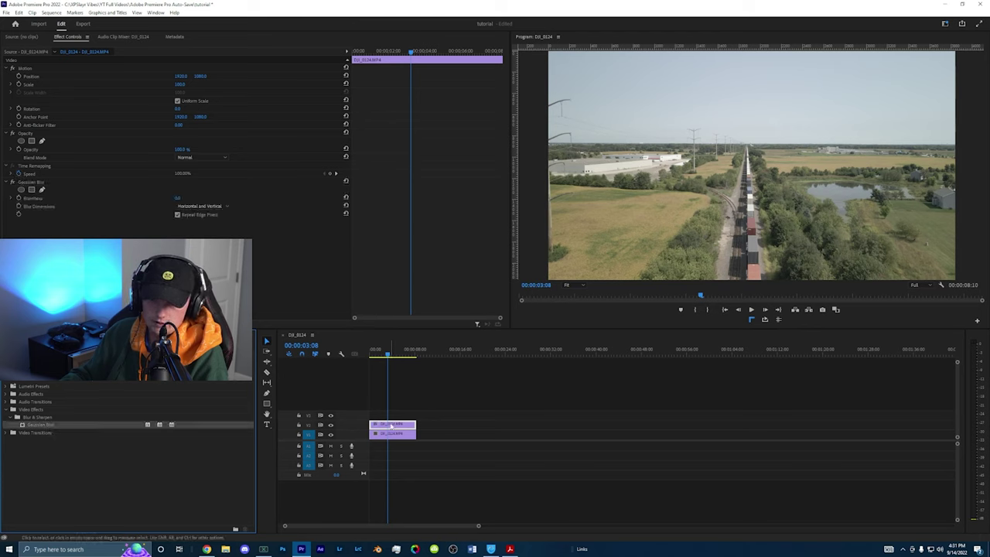
left_click(177, 198)
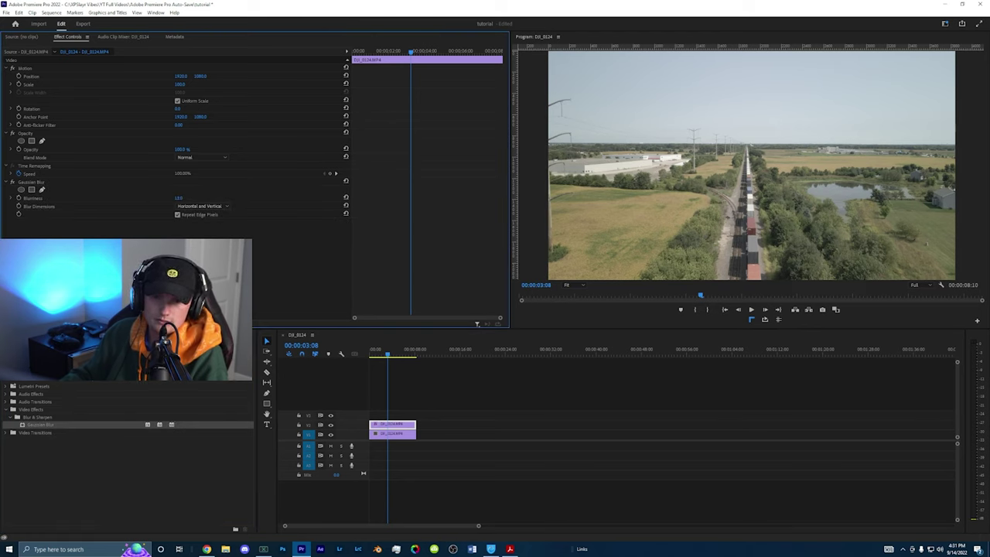
left_click_drag(177, 198, 188, 198)
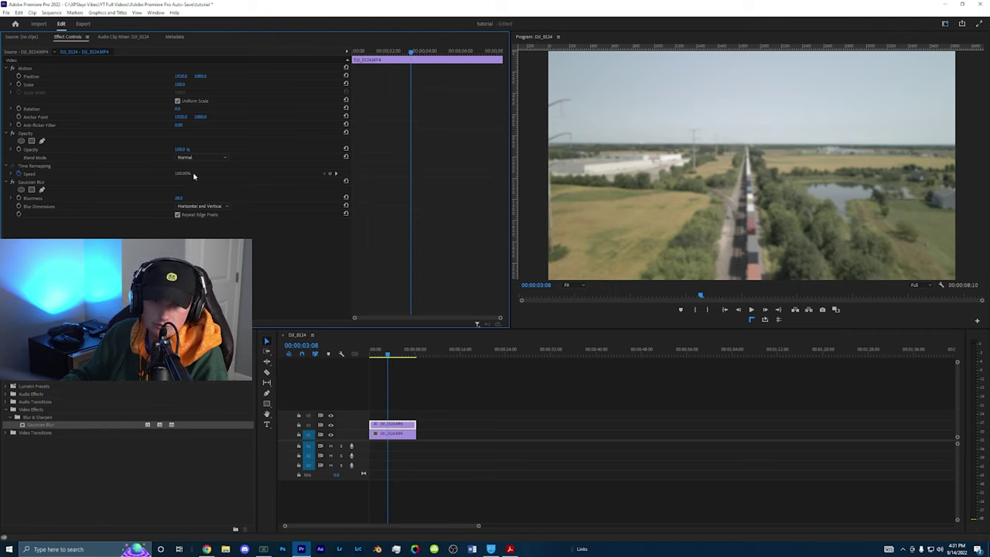
Set the upper clip's blend mode to Lighten and return the playhead to its start.
left_click(192, 158)
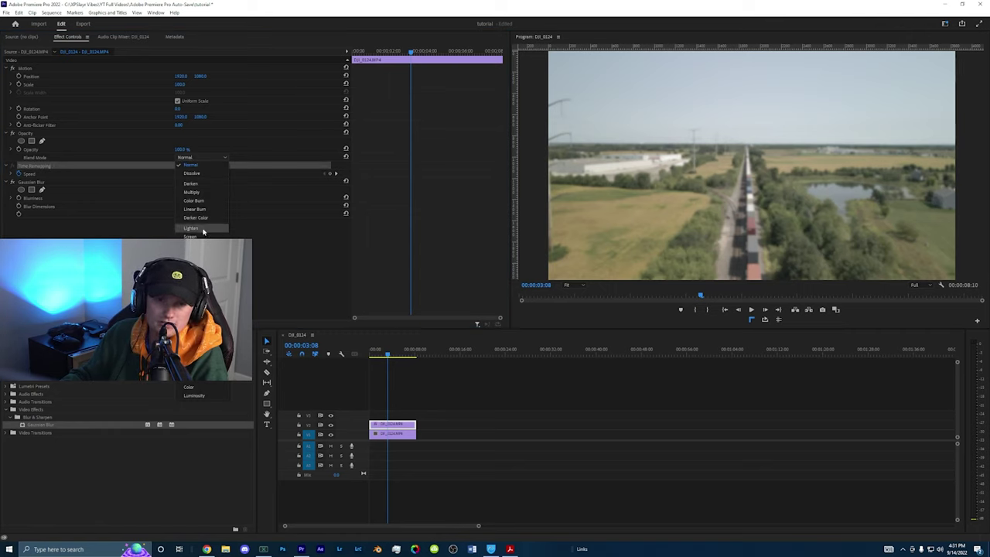
left_click(204, 229)
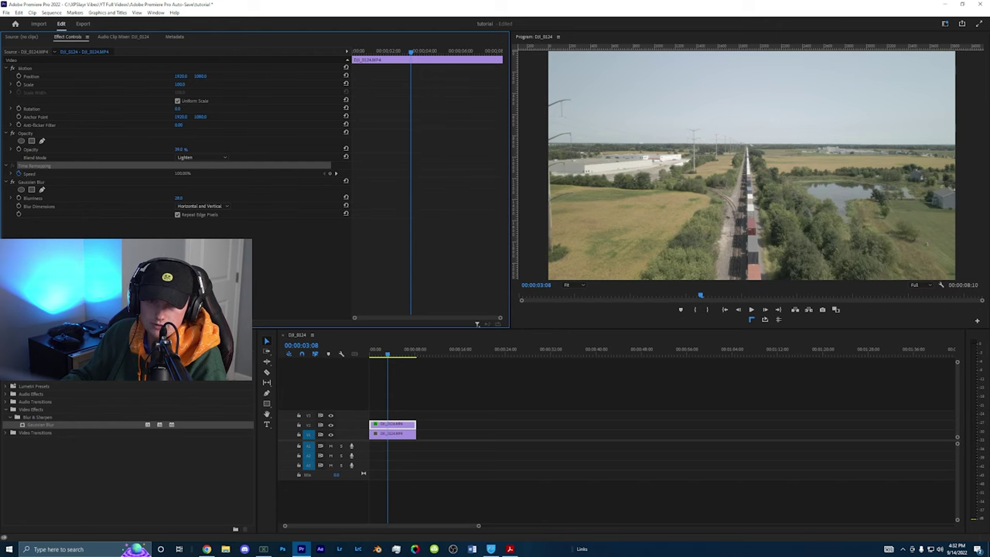
left_click(366, 354)
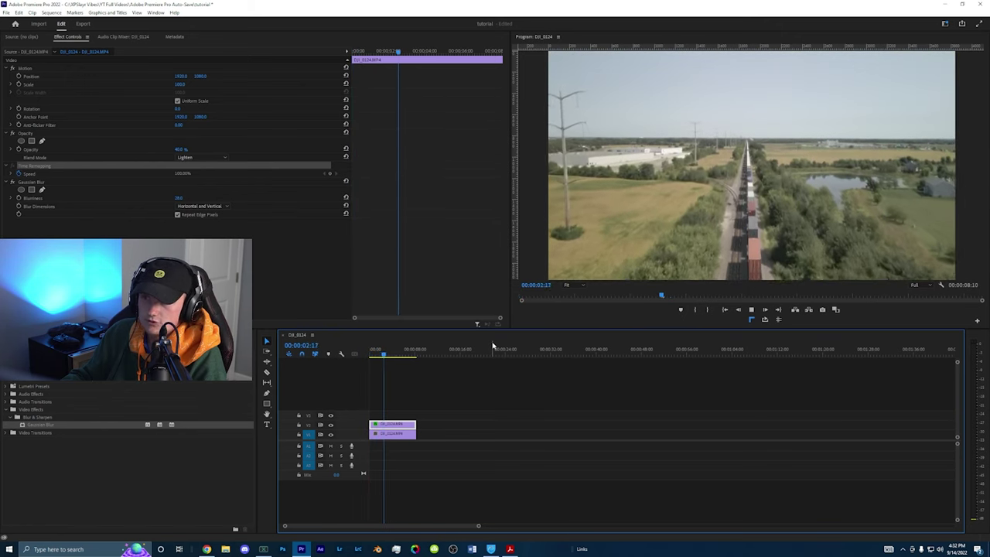
key("space")
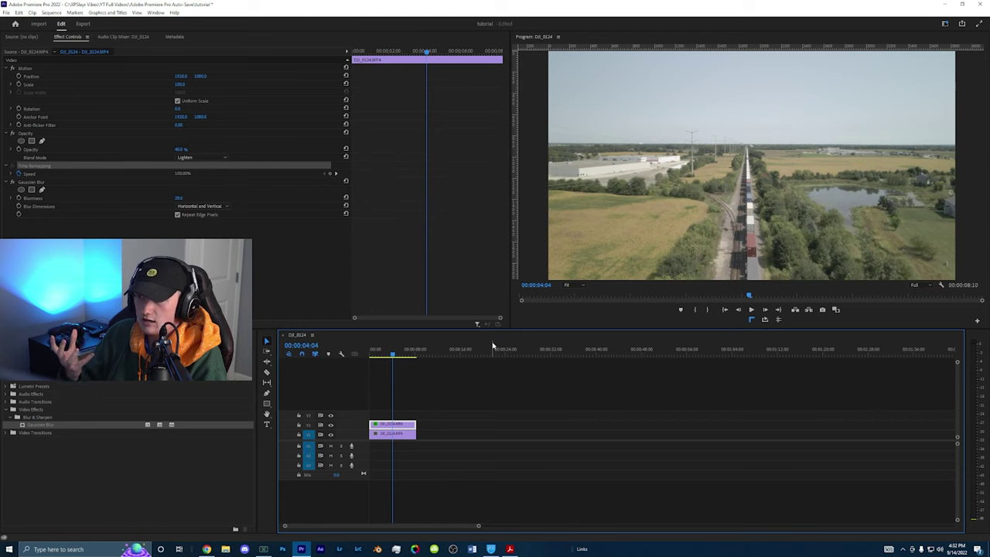